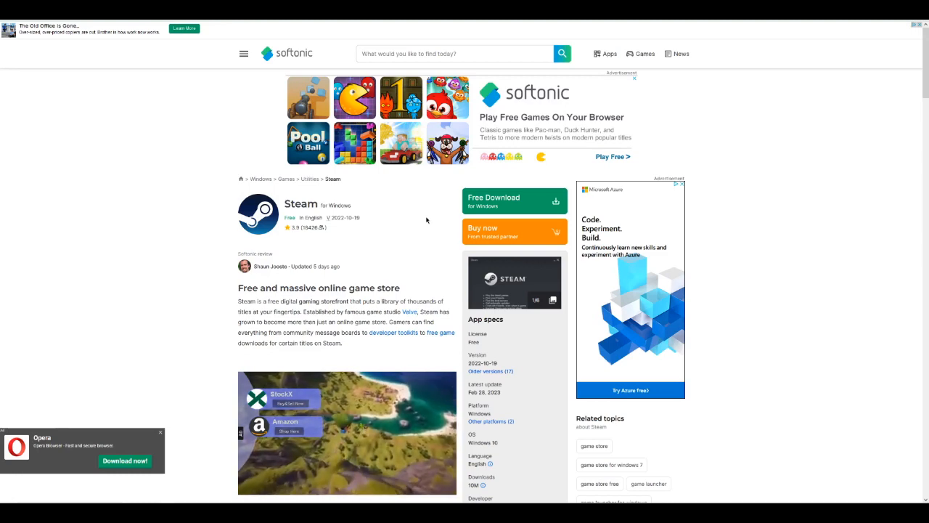
Examine Softonic's Steam page, from the download options and review text down to the user reviews.
{"action": "scroll", "coordinate": [629, 232], "scroll_direction": "down", "scroll_amount": 15}
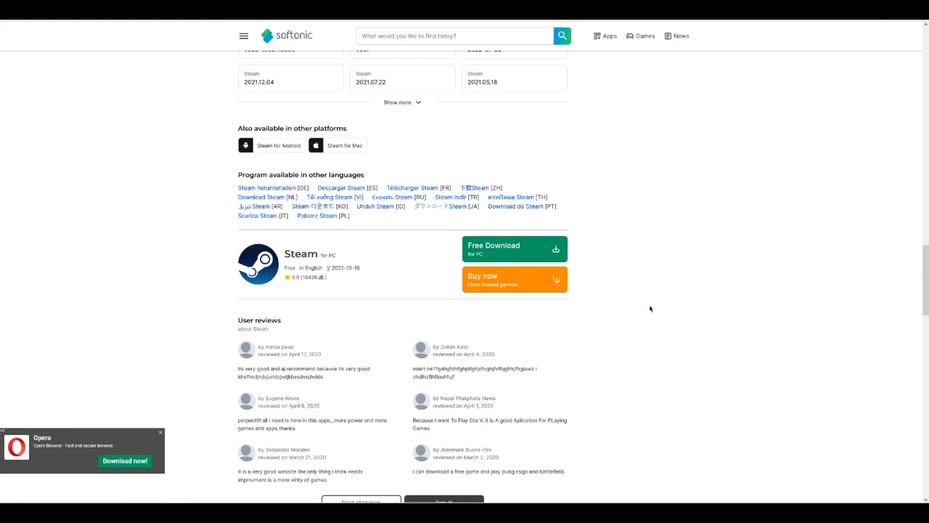
{"action": "middle_click", "coordinate": [623, 331]}
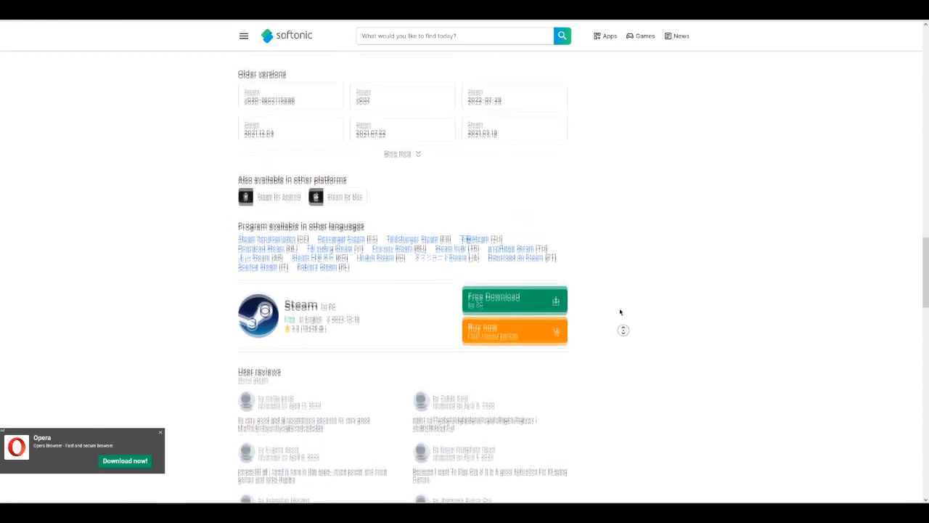
{"action": "middle_click", "coordinate": [610, 289]}
{"action": "middle_click", "coordinate": [572, 349]}
{"action": "middle_click", "coordinate": [560, 304]}
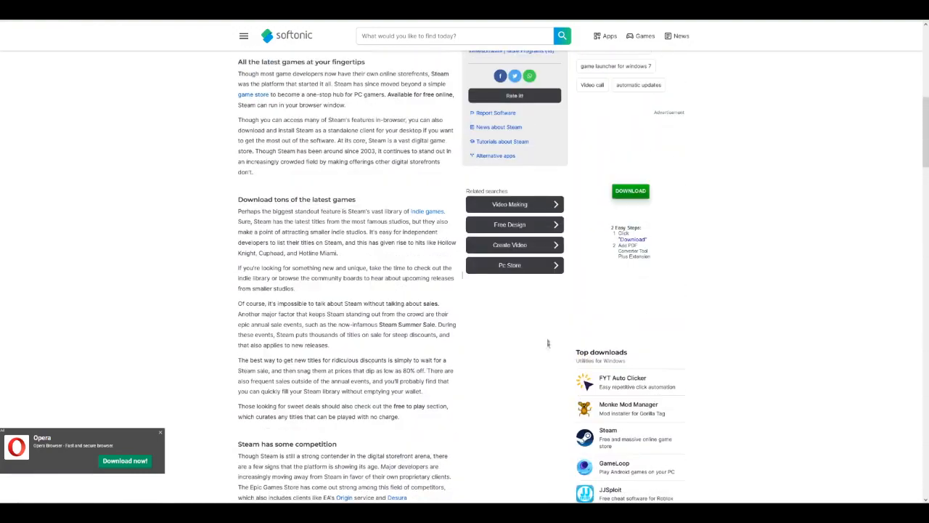
{"action": "scroll", "coordinate": [538, 373], "scroll_direction": "up", "scroll_amount": 15}
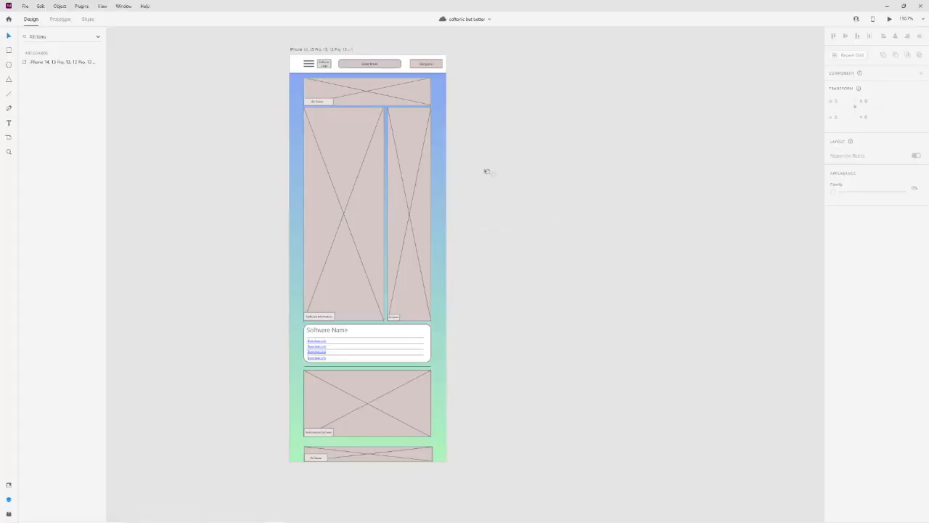
Examine the "softonic but better" wireframe from its header and ad spaces down to the download links and recommended software area.
{"action": "left_click_drag", "start_coordinate": [479, 168], "coordinate": [525, 197]}
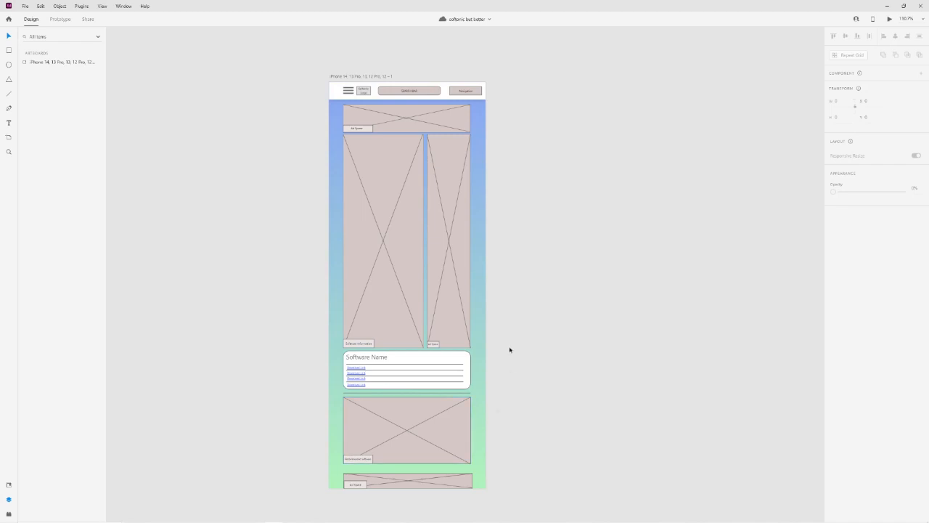
{"action": "left_click_drag", "start_coordinate": [496, 289], "coordinate": [517, 339]}
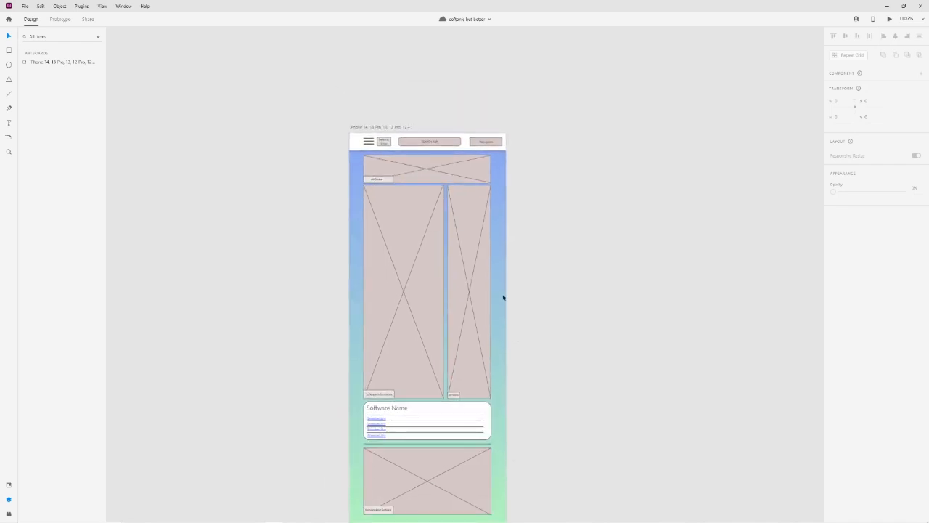
{"action": "scroll", "coordinate": [504, 297], "scroll_direction": "up", "scroll_amount": 3}
{"action": "left_click_drag", "start_coordinate": [564, 316], "coordinate": [541, 294]}
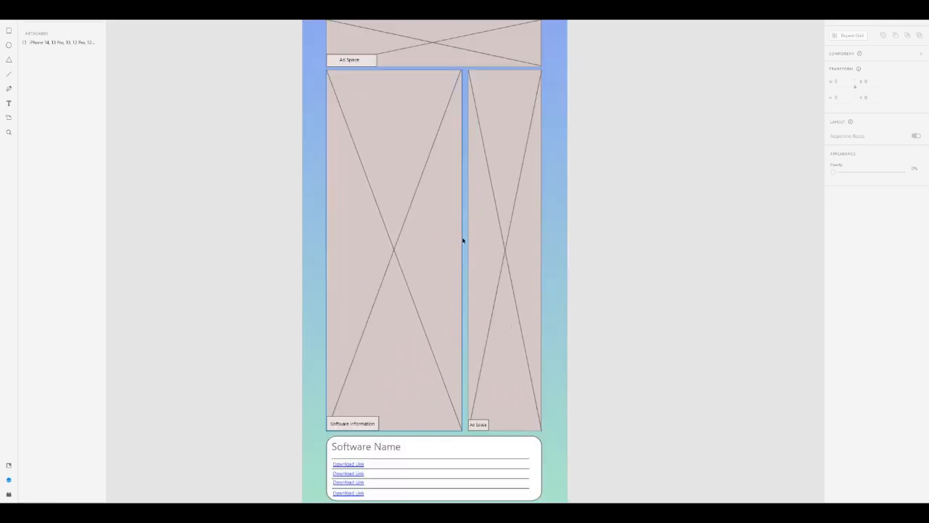
{"action": "left_click_drag", "start_coordinate": [618, 213], "coordinate": [623, 240]}
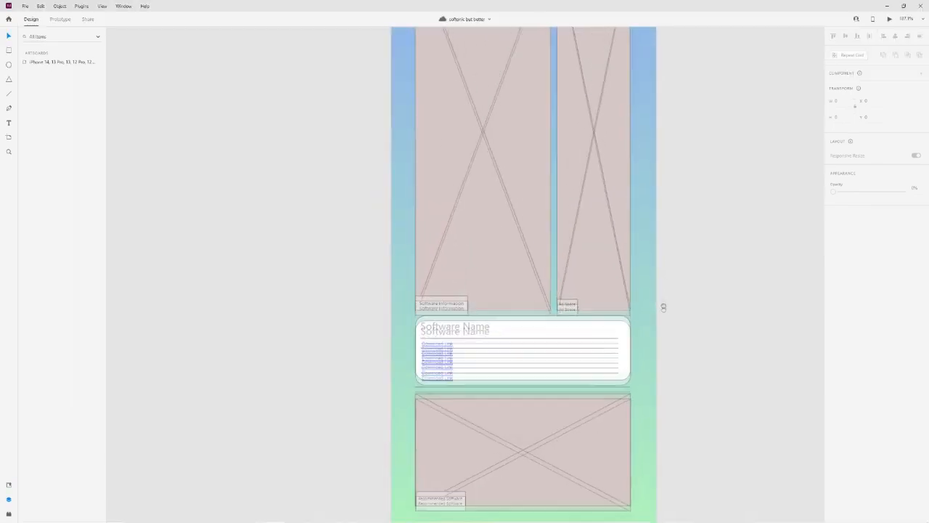
{"action": "left_click_drag", "start_coordinate": [664, 307], "coordinate": [666, 387]}
{"action": "left_click_drag", "start_coordinate": [644, 256], "coordinate": [627, 144]}
{"action": "left_click_drag", "start_coordinate": [546, 128], "coordinate": [559, 369]}
{"action": "scroll", "coordinate": [512, 203], "scroll_direction": "down", "scroll_amount": 4}
{"action": "scroll", "coordinate": [479, 183], "scroll_direction": "up", "scroll_amount": 3}
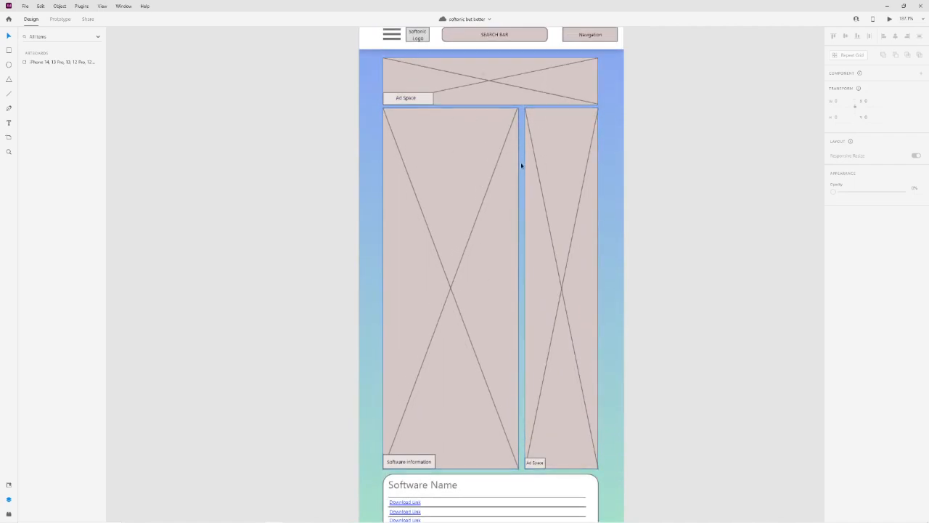
{"action": "scroll", "coordinate": [638, 290], "scroll_direction": "down", "scroll_amount": 5}
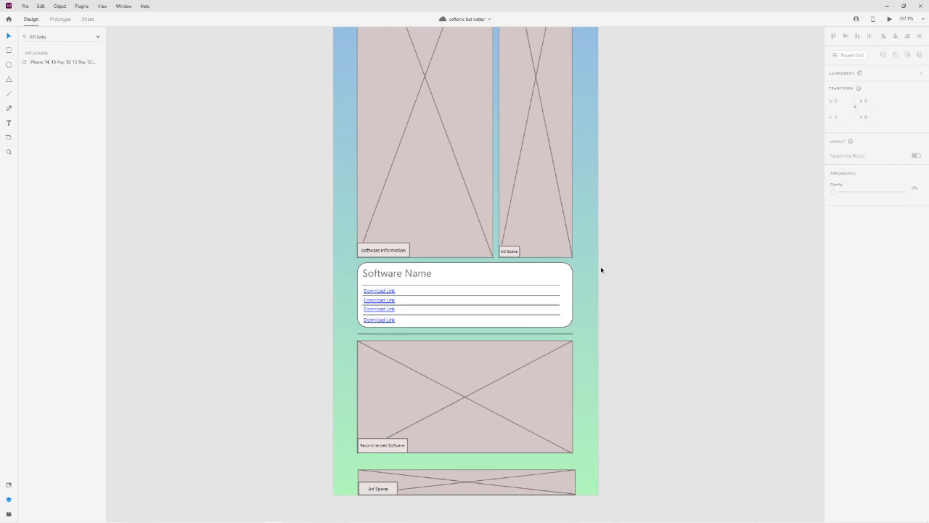
{"action": "scroll", "coordinate": [598, 263], "scroll_direction": "up", "scroll_amount": 6}
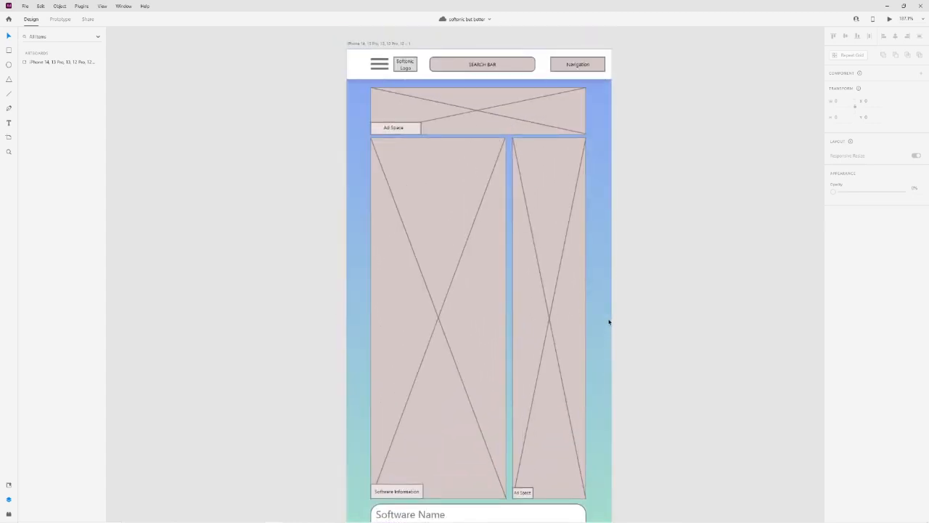
{"action": "scroll", "coordinate": [605, 317], "scroll_direction": "down", "scroll_amount": 3}
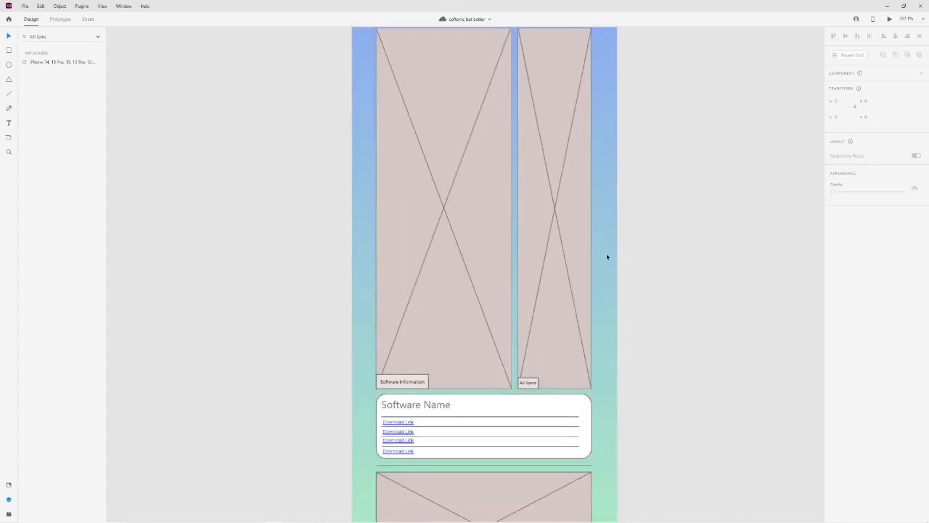
{"action": "scroll", "coordinate": [608, 263], "scroll_direction": "down", "scroll_amount": 3}
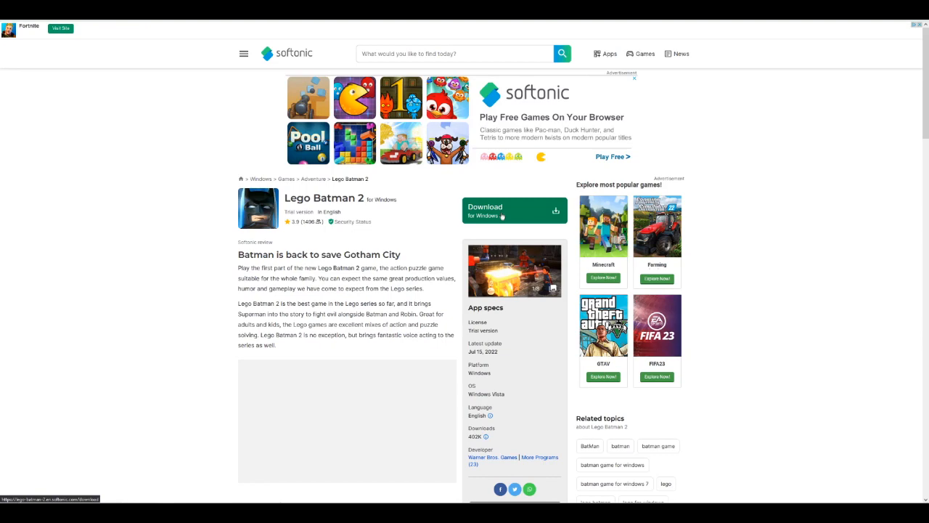
Examine Softonic's Lego Batman 2 page, including its download options, advertisements, pros and cons, and user reviews.
{"action": "scroll", "coordinate": [502, 216], "scroll_direction": "down", "scroll_amount": 10}
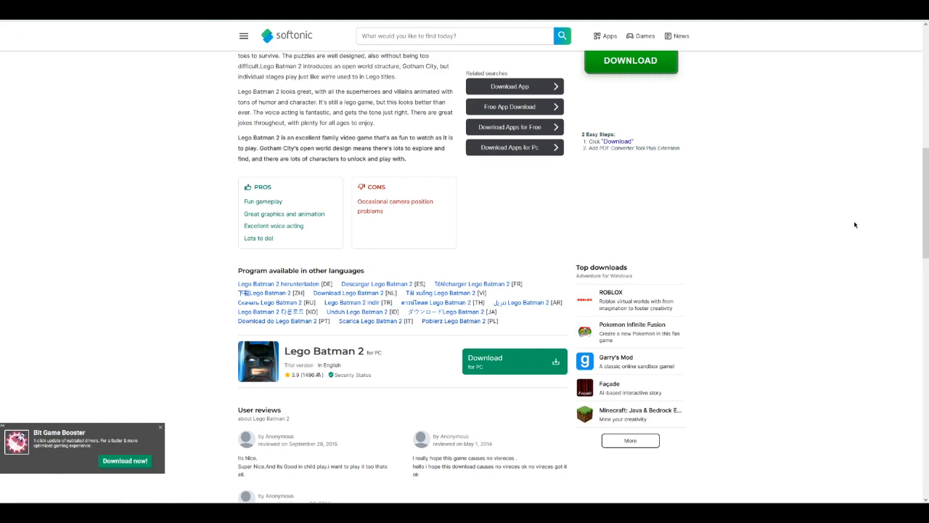
{"action": "scroll", "coordinate": [334, 434], "scroll_direction": "down", "scroll_amount": 1}
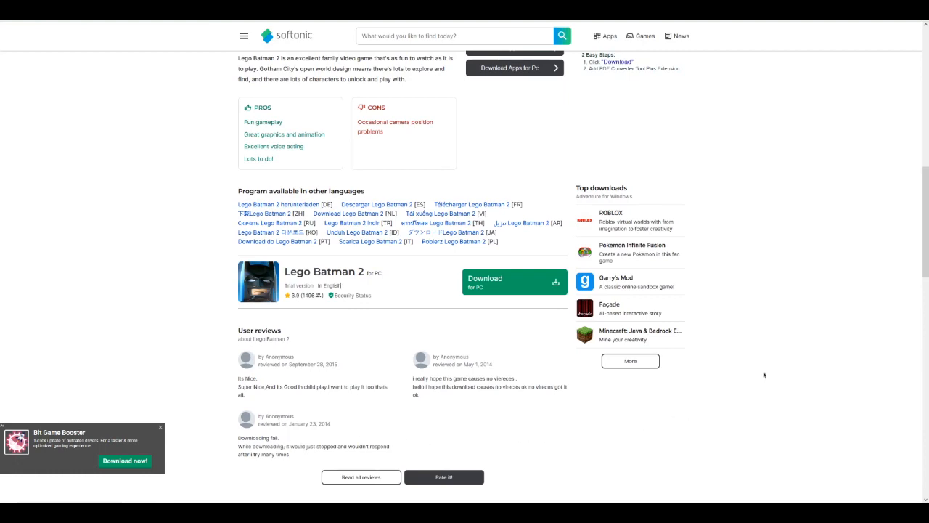
{"action": "scroll", "coordinate": [755, 349], "scroll_direction": "up", "scroll_amount": 1}
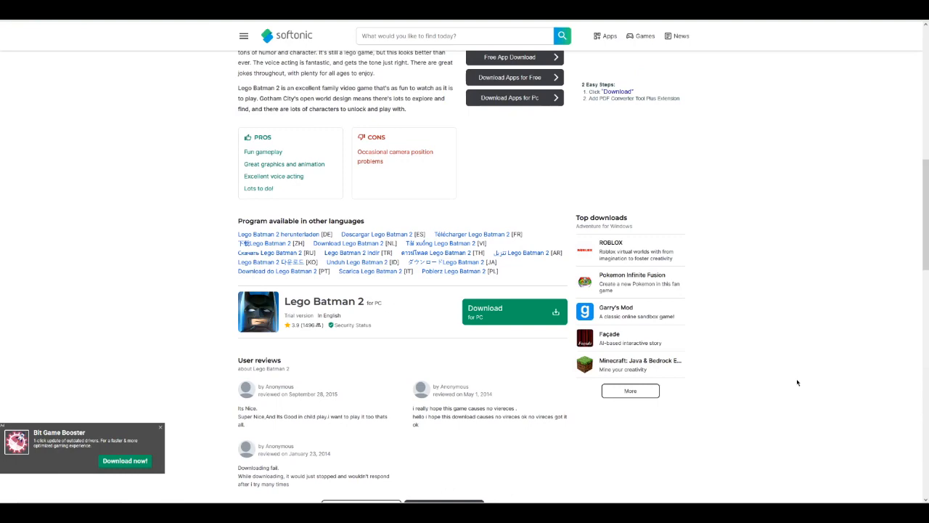
{"action": "scroll", "coordinate": [797, 382], "scroll_direction": "up", "scroll_amount": 15}
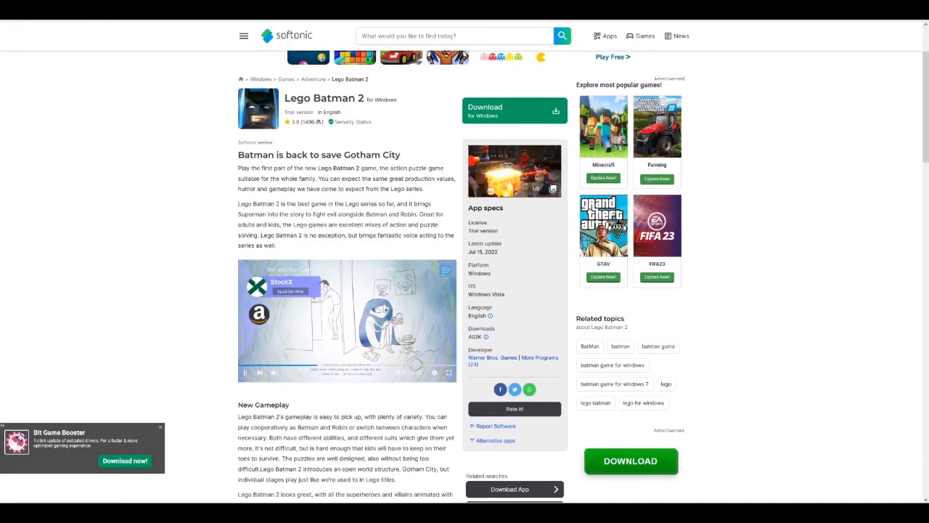
Switch to Adobe XD, open the recent cloud document "softonic but better" and maximize its window.
{"action": "left_click", "coordinate": [65, 495]}
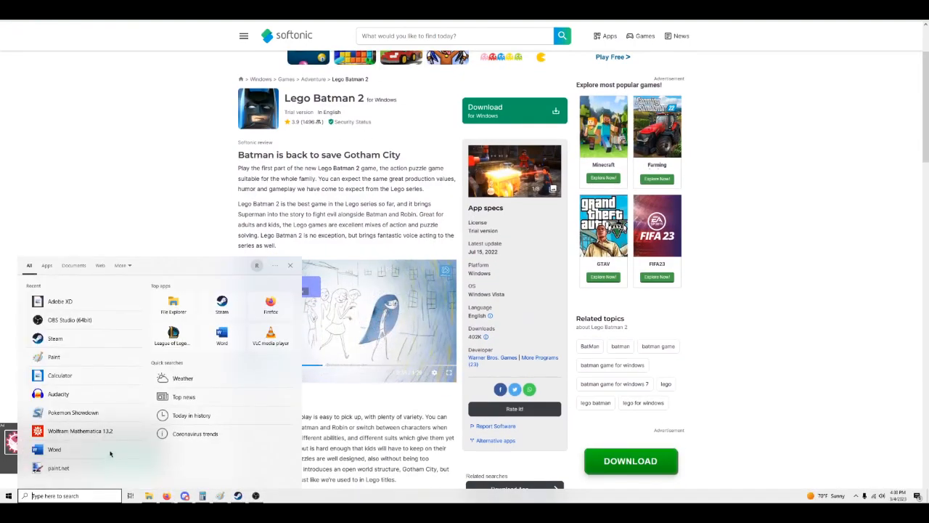
{"action": "left_click", "coordinate": [61, 301]}
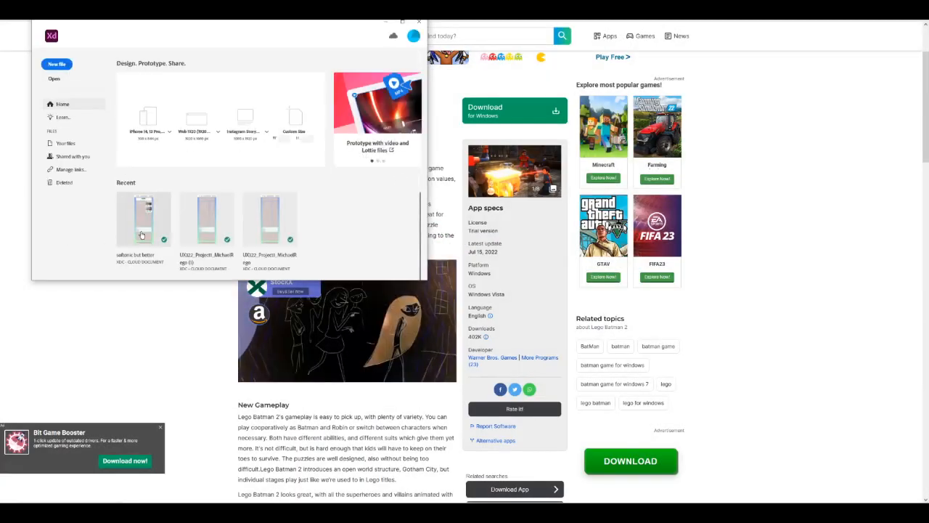
{"action": "left_click", "coordinate": [142, 227]}
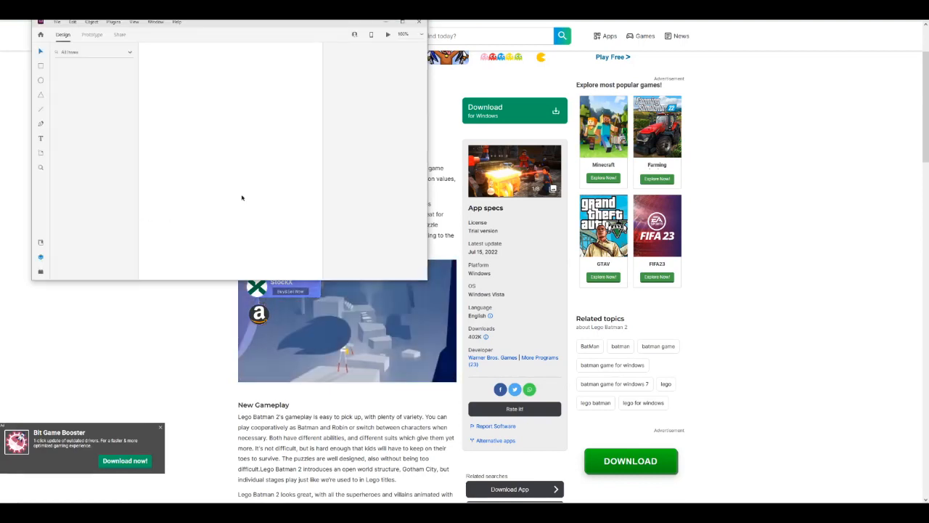
{"action": "left_click", "coordinate": [404, 22]}
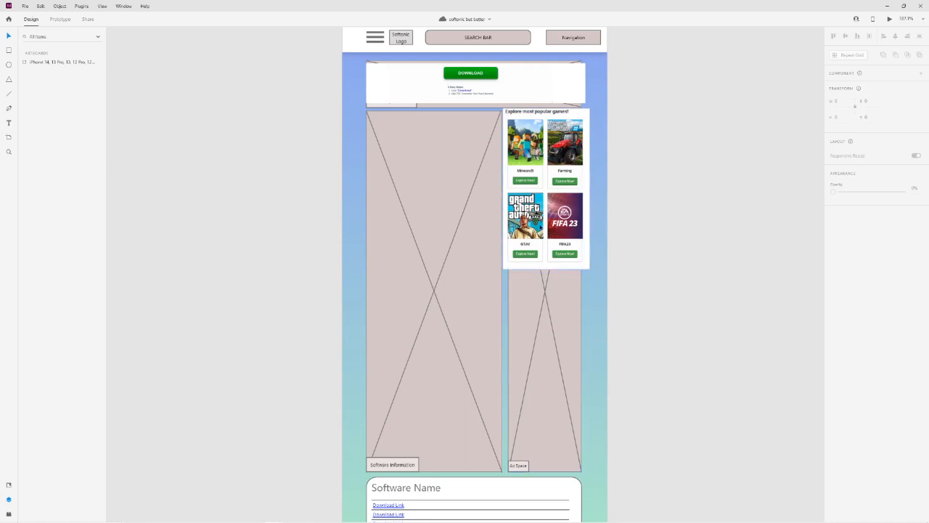
Examine how the sample Download and popular games ads fit into the wireframe's ad spaces.
{"action": "scroll", "coordinate": [492, 300], "scroll_direction": "down", "scroll_amount": 1}
{"action": "scroll", "coordinate": [594, 139], "scroll_direction": "down", "scroll_amount": 5}
{"action": "left_click_drag", "start_coordinate": [594, 110], "coordinate": [622, 310]}
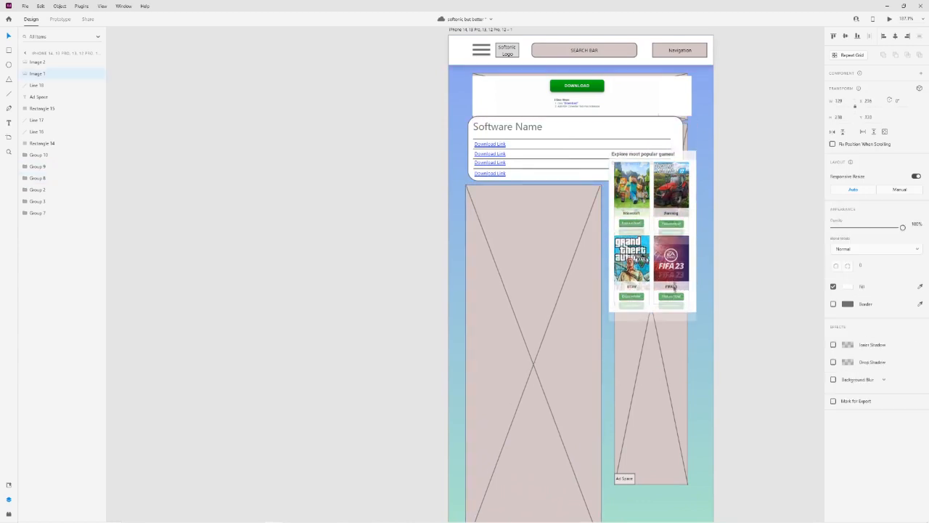
{"action": "left_click_drag", "start_coordinate": [675, 288], "coordinate": [677, 328]}
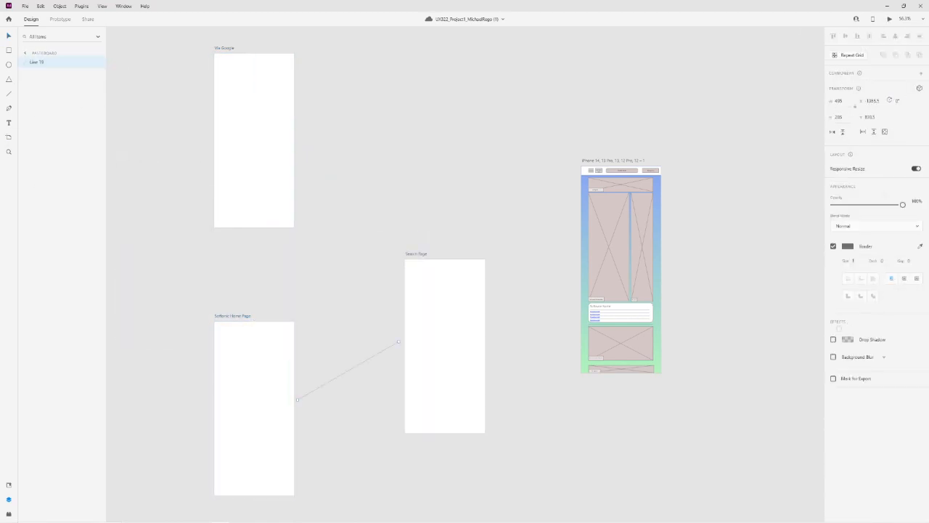
Delete the line between the Softonic Home Page and Search Page artboards, and rename the iPhone wireframe artboard "Download Page".
{"action": "key", "text": "Delete"}
{"action": "double_click", "coordinate": [45, 96]}
{"action": "type", "text": "Download Page"}
{"action": "key", "text": "Return"}
Link the Via Google artboard to the Download Page artboard with a prototype tap transition.
{"action": "left_click", "coordinate": [60, 19]}
{"action": "left_click_drag", "start_coordinate": [294, 133], "coordinate": [581, 270]}
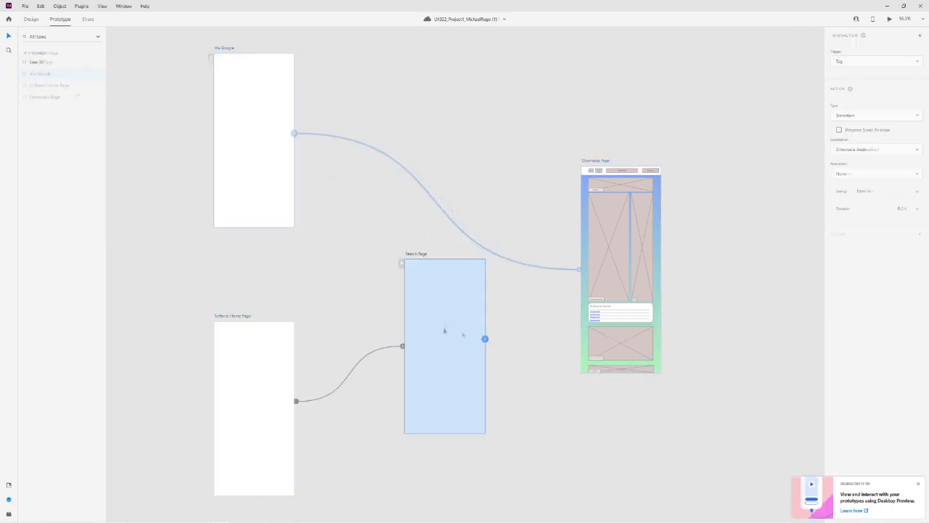
{"action": "left_click", "coordinate": [254, 409]}
{"action": "left_click", "coordinate": [254, 140]}
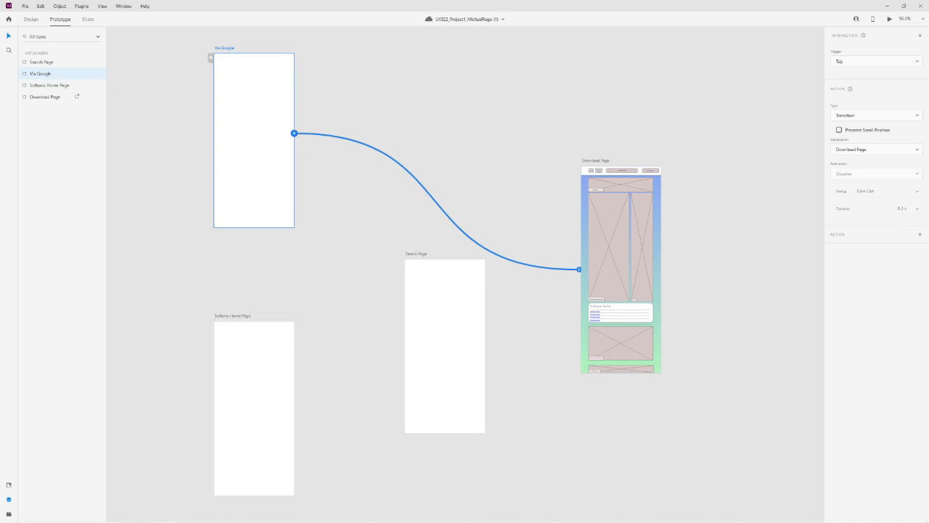
Paste the Google results screenshot into the Via Google artboard and the Softonic results screenshot into the Search Page artboard.
{"action": "left_click", "coordinate": [31, 19]}
{"action": "key", "text": "ctrl+v"}
{"action": "left_click", "coordinate": [358, 124]}
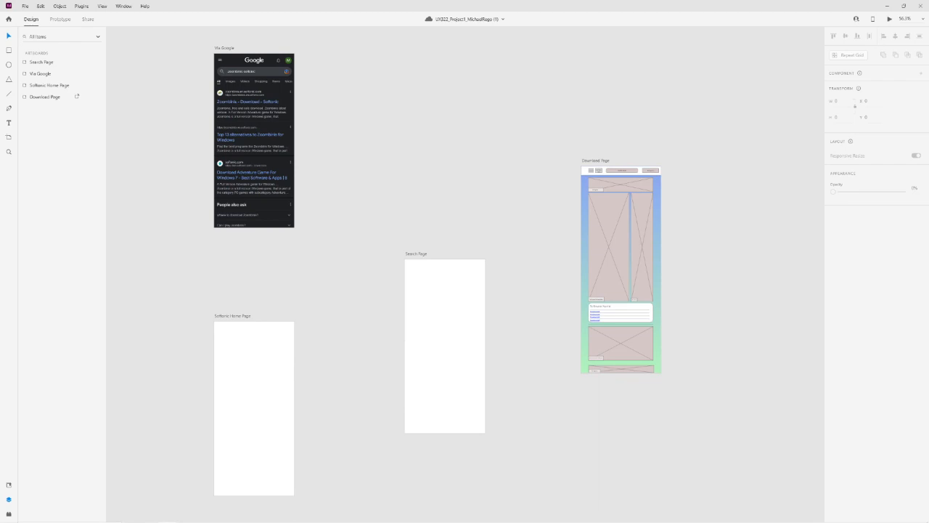
{"action": "left_click", "coordinate": [444, 341]}
{"action": "key", "text": "ctrl+v"}
{"action": "left_click", "coordinate": [550, 390]}
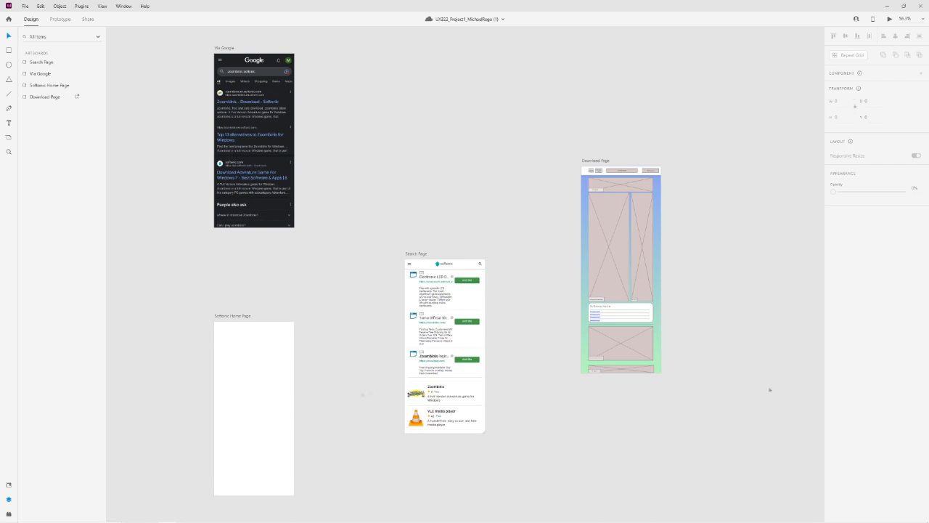
Replace the Download Page's wireframe header group with the pasted Softonic mobile header image, aligned to the artboard's upper edge.
{"action": "double_click", "coordinate": [648, 173]}
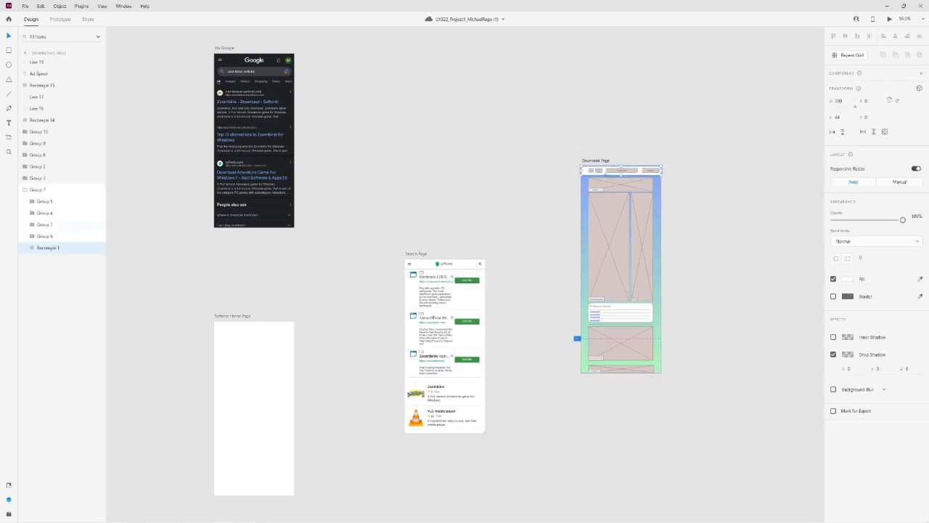
{"action": "scroll", "coordinate": [650, 164], "scroll_direction": "up", "scroll_amount": 10}
{"action": "left_click", "coordinate": [37, 189]}
{"action": "key", "text": "Delete"}
{"action": "key", "text": "ctrl+v"}
{"action": "mouse_move", "coordinate": [441, 256]}
{"action": "left_mouse_down"}
{"action": "mouse_move", "coordinate": [440, 163]}
{"action": "mouse_move", "coordinate": [440, 255]}
{"action": "left_mouse_up"}
Move the Download Page's ad space and content groups down to clear the new header image, and save the document.
{"action": "scroll", "coordinate": [440, 290], "scroll_direction": "down", "scroll_amount": 2}
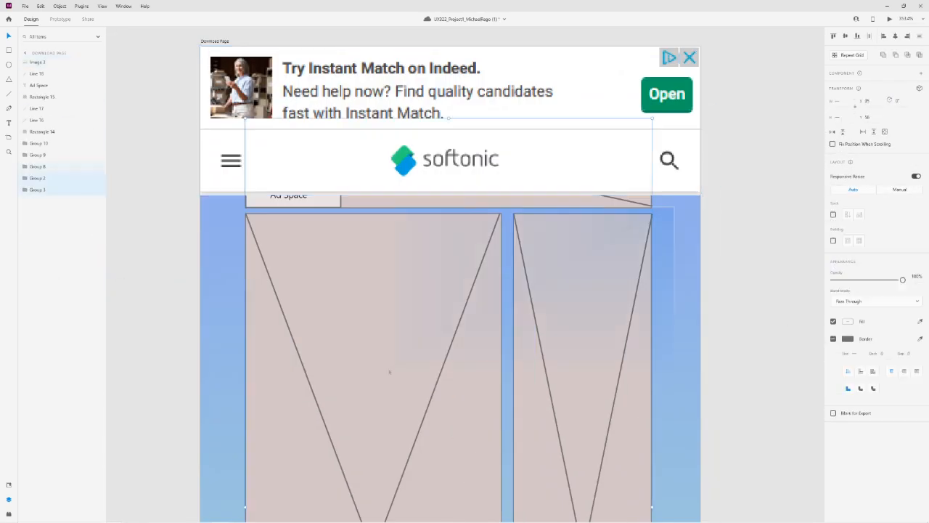
{"action": "left_click_drag", "start_coordinate": [389, 371], "coordinate": [390, 484]}
{"action": "scroll", "coordinate": [465, 305], "scroll_direction": "down", "scroll_amount": 8}
{"action": "left_click", "coordinate": [631, 159]}
{"action": "left_click_drag", "start_coordinate": [647, 364], "coordinate": [646, 377]}
{"action": "left_click", "coordinate": [697, 239]}
{"action": "scroll", "coordinate": [697, 239], "scroll_direction": "up", "scroll_amount": 5}
{"action": "key", "text": "ctrl+s"}
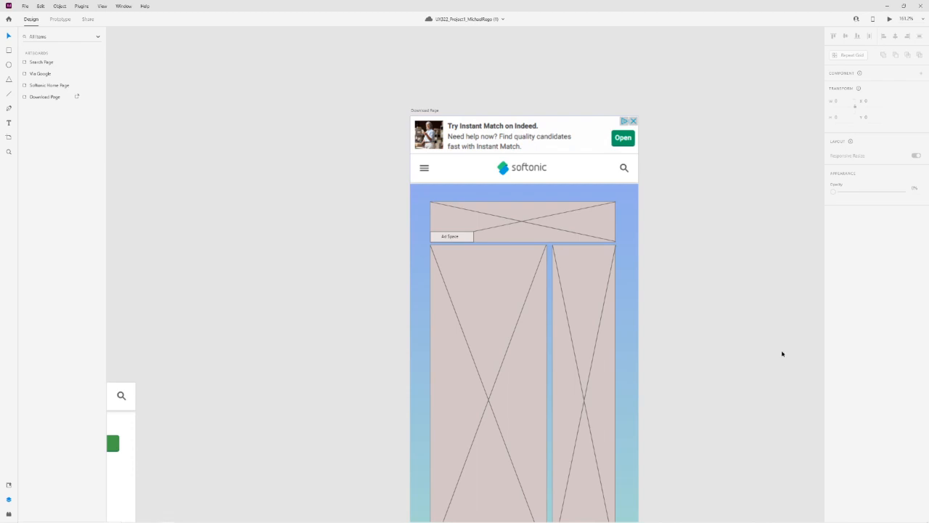
Paste the green Download ad image over the Download Page's upper ad space, set its width to 318 and align it with the content.
{"action": "left_click", "coordinate": [37, 192]}
{"action": "key", "text": "ctrl+v"}
{"action": "left_click_drag", "start_coordinate": [466, 274], "coordinate": [523, 268]}
{"action": "left_click_drag", "start_coordinate": [522, 221], "coordinate": [523, 212]}
{"action": "left_click", "coordinate": [523, 269]}
{"action": "left_click", "coordinate": [838, 101]}
{"action": "type", "text": "318"}
{"action": "left_click_drag", "start_coordinate": [523, 268], "coordinate": [524, 216]}
Delete the wireframe placeholder behind the green Download ad and save the document.
{"action": "left_click", "coordinate": [41, 201]}
{"action": "key", "text": "Delete"}
{"action": "left_click", "coordinate": [26, 189]}
{"action": "left_click", "coordinate": [48, 248]}
{"action": "key", "text": "ctrl+s"}
{"action": "left_click", "coordinate": [589, 270]}
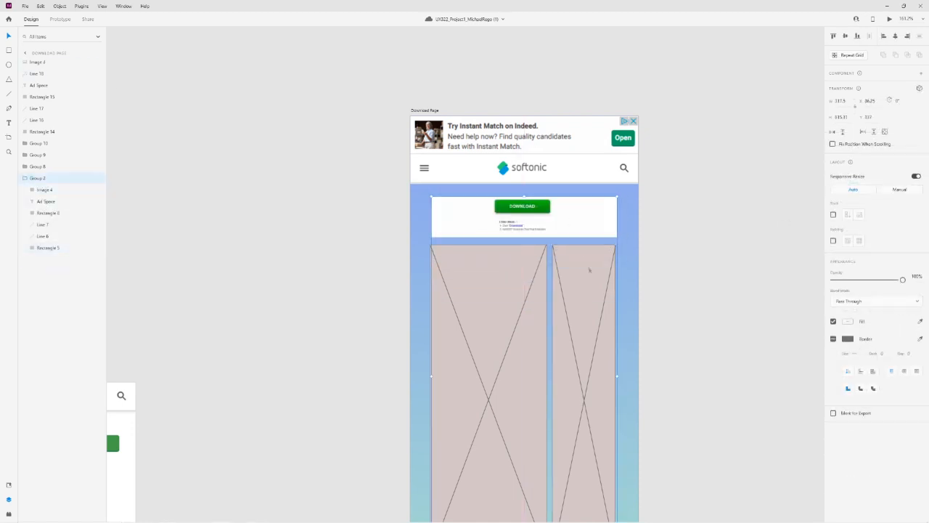
Replace the narrow ad placeholder beside the software information area with the pasted popular games ad image, resized to fit the column.
{"action": "scroll", "coordinate": [588, 233], "scroll_direction": "down", "scroll_amount": 3}
{"action": "left_click", "coordinate": [49, 264], "text": "shift"}
{"action": "key", "text": "Delete"}
{"action": "key", "text": "ctrl+v"}
{"action": "left_click_drag", "start_coordinate": [450, 103], "coordinate": [450, 100]}
{"action": "left_click_drag", "start_coordinate": [653, 485], "coordinate": [617, 314]}
{"action": "key", "text": "Escape"}
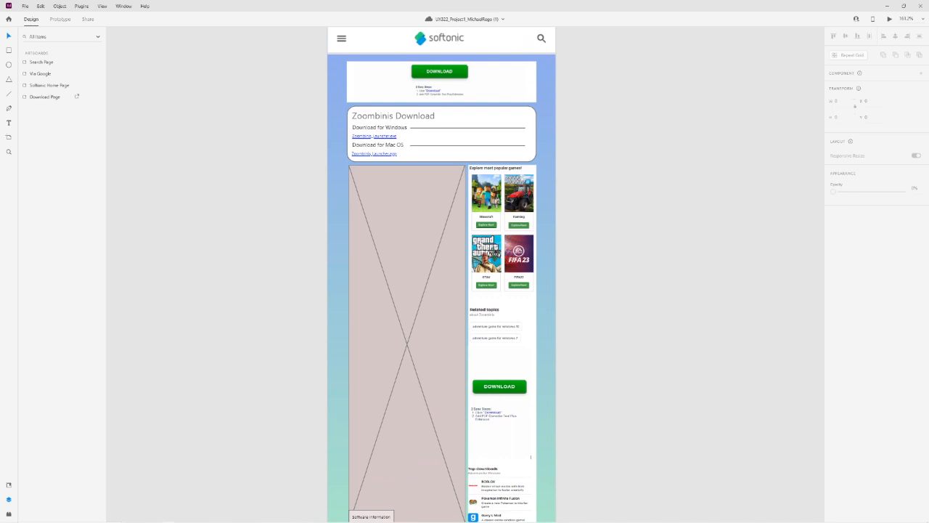
Position the "Software Information" heading in the white software box and paste the Zoombinis title image for placement below it.
{"action": "scroll", "coordinate": [645, 241], "scroll_direction": "down", "scroll_amount": 5}
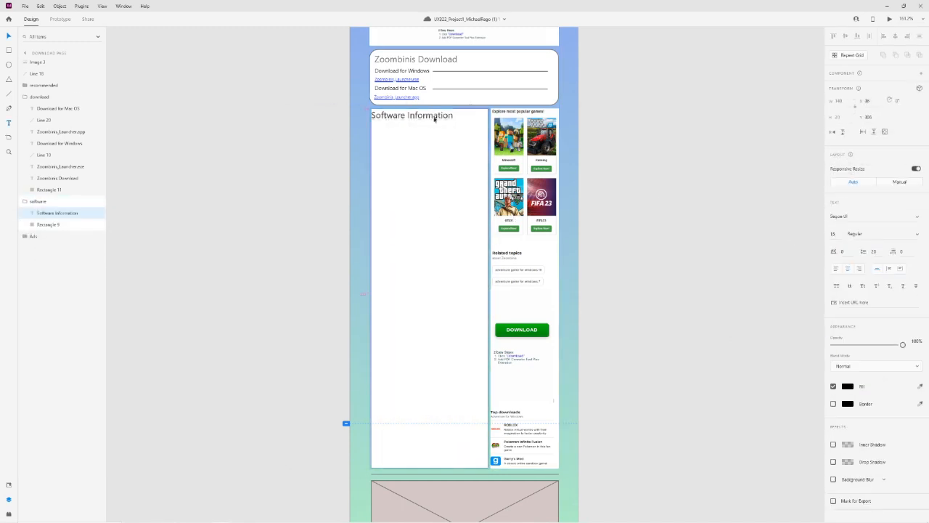
{"action": "left_click_drag", "start_coordinate": [434, 120], "coordinate": [434, 120]}
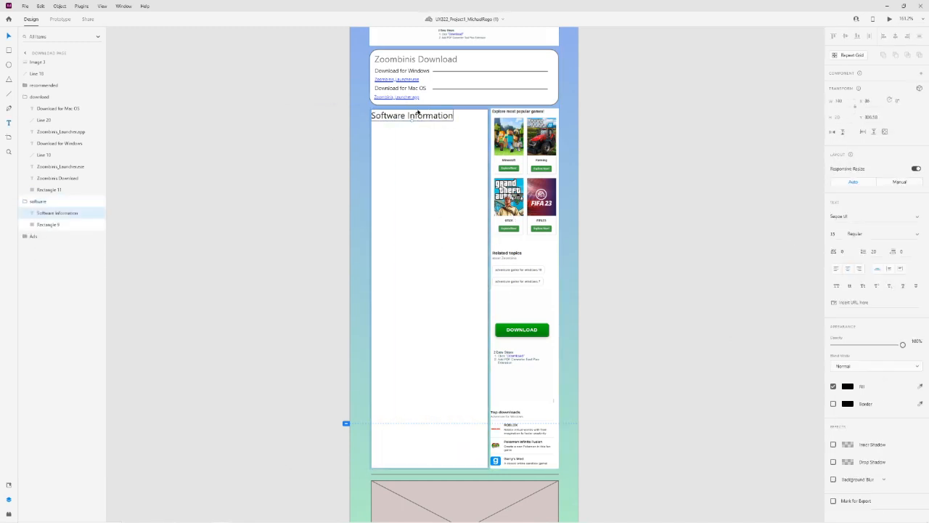
{"action": "key", "text": "ctrl+v"}
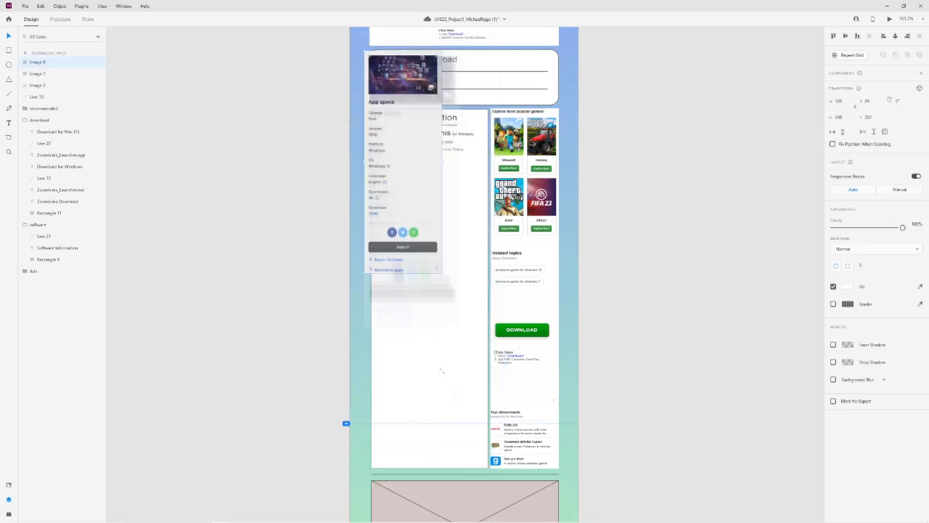
Paste the Zoombinis version and availability description into the software box below the App specs image.
{"action": "scroll", "coordinate": [581, 326], "scroll_direction": "down", "scroll_amount": 4}
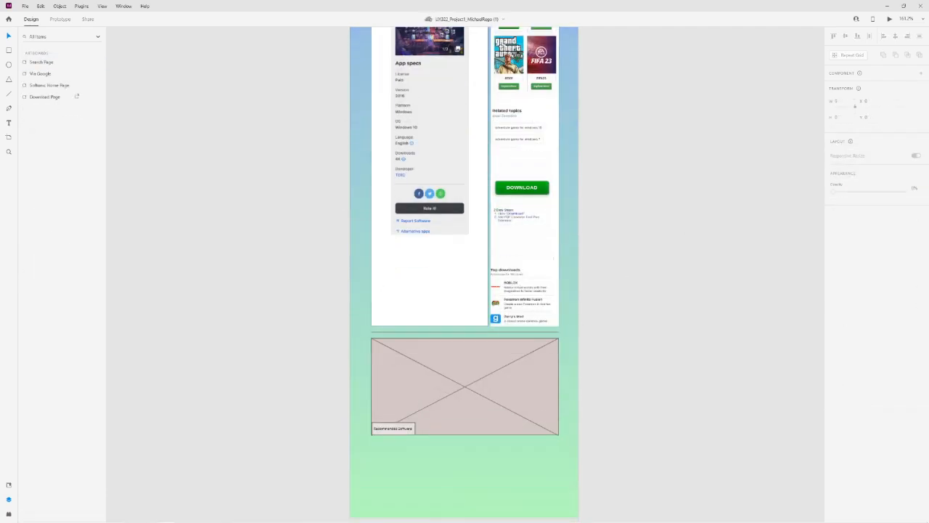
{"action": "key", "text": "ctrl+v"}
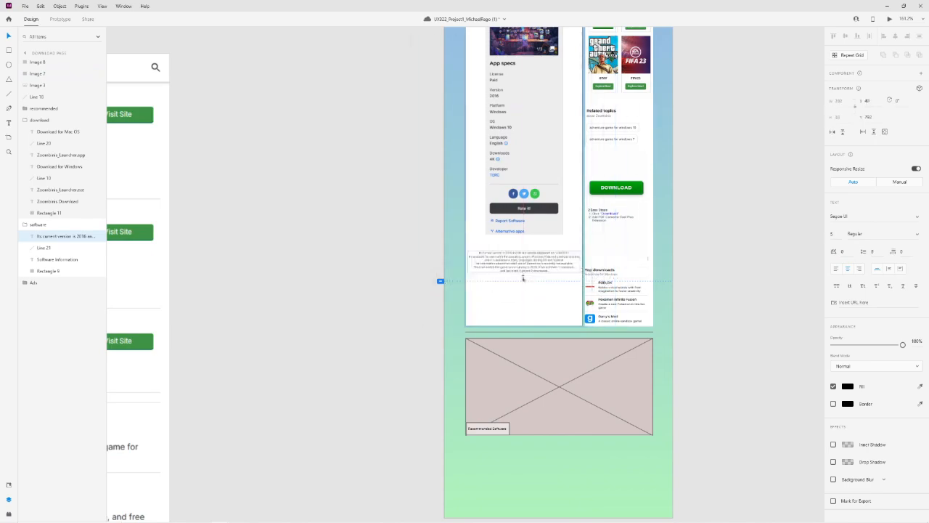
{"action": "scroll", "coordinate": [523, 278], "scroll_direction": "up", "scroll_amount": 5}
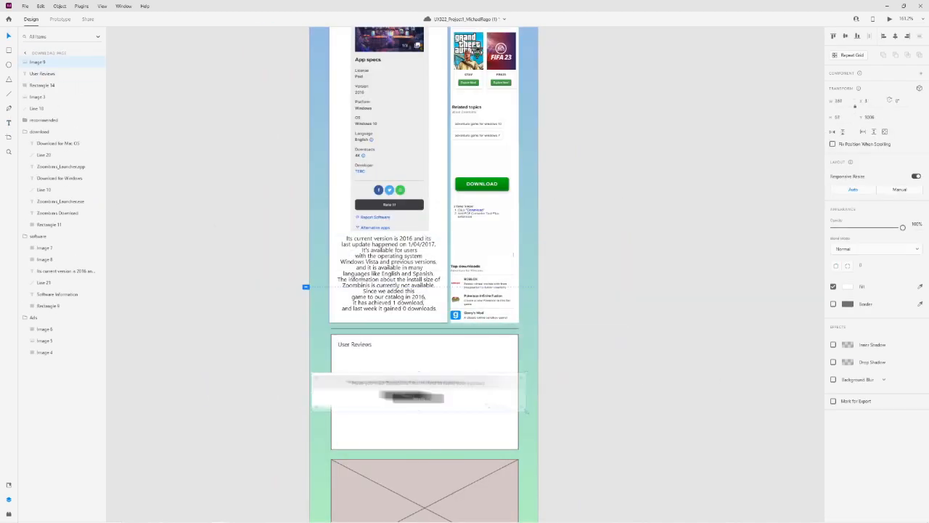
{"action": "scroll", "coordinate": [453, 376], "scroll_direction": "down", "scroll_amount": 5}
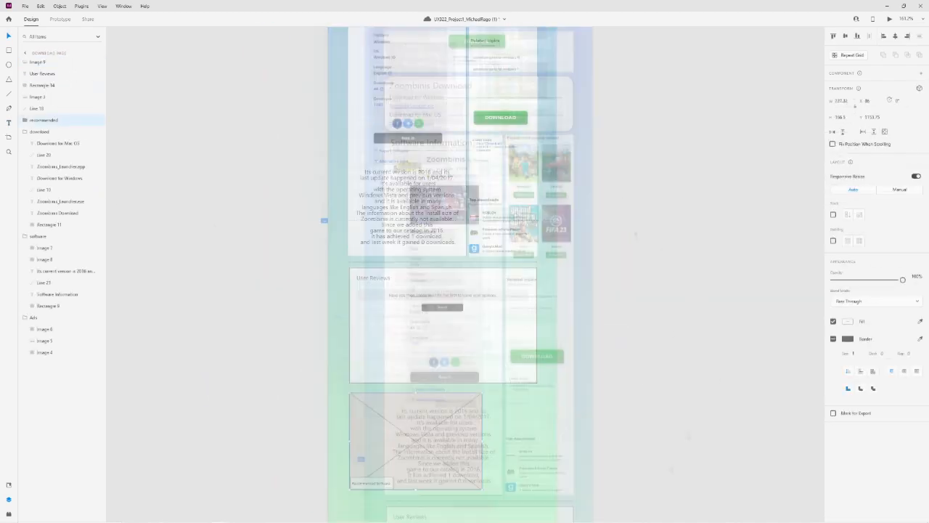